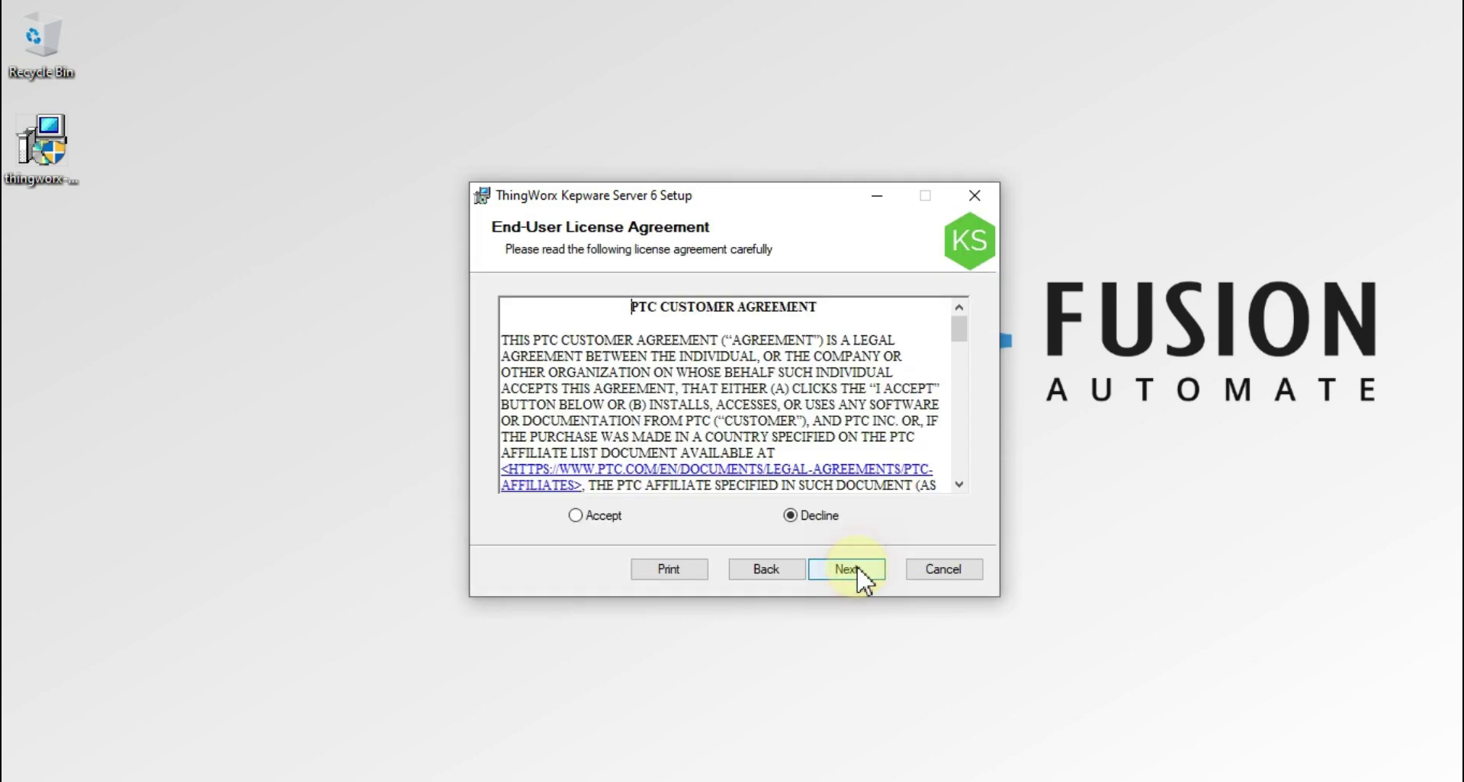
# Accept the license agreement and keep the default Destination Folder install path
pyautogui.click(599, 518)
pyautogui.click(866, 577)
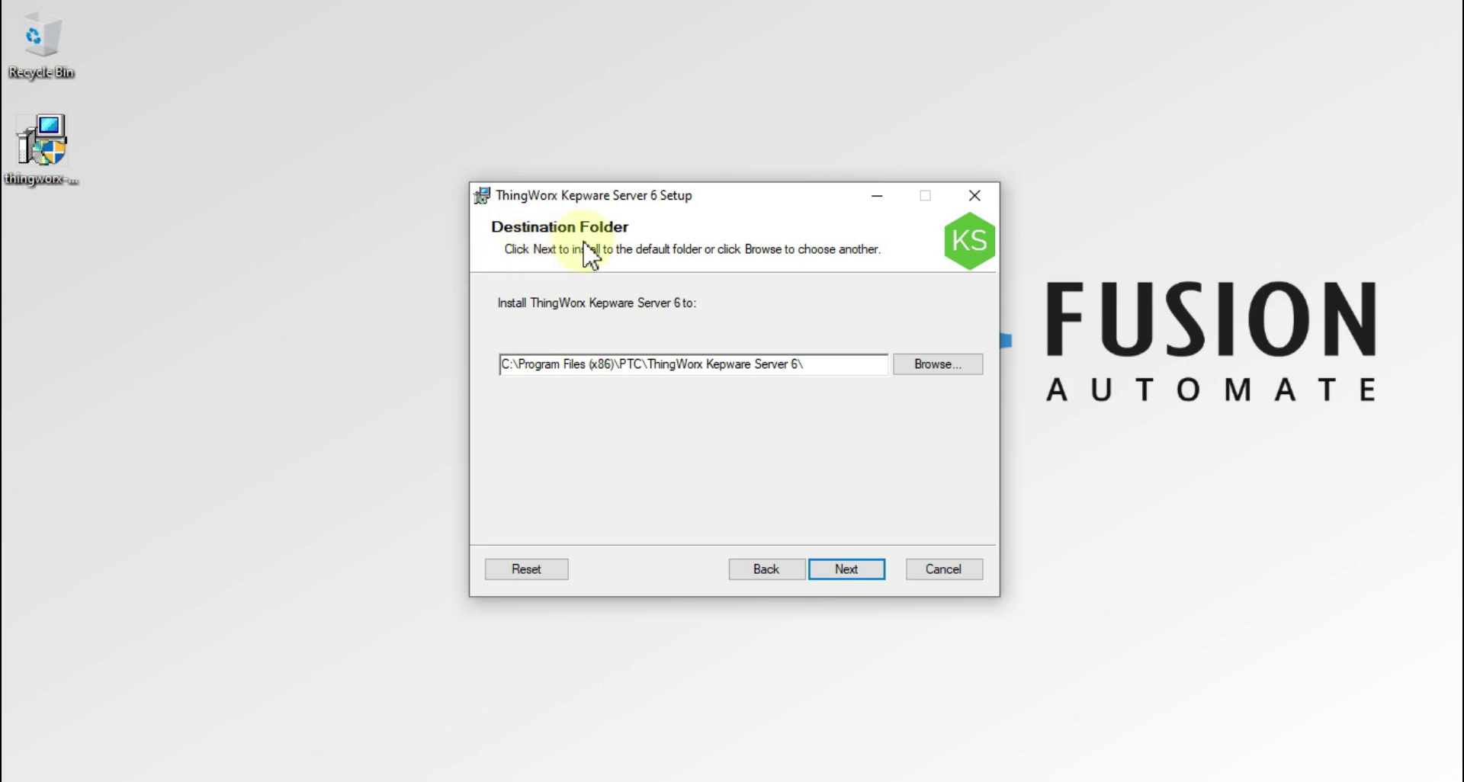
pyautogui.click(811, 364)
pyautogui.moveTo(811, 364); pyautogui.dragTo(441, 360)
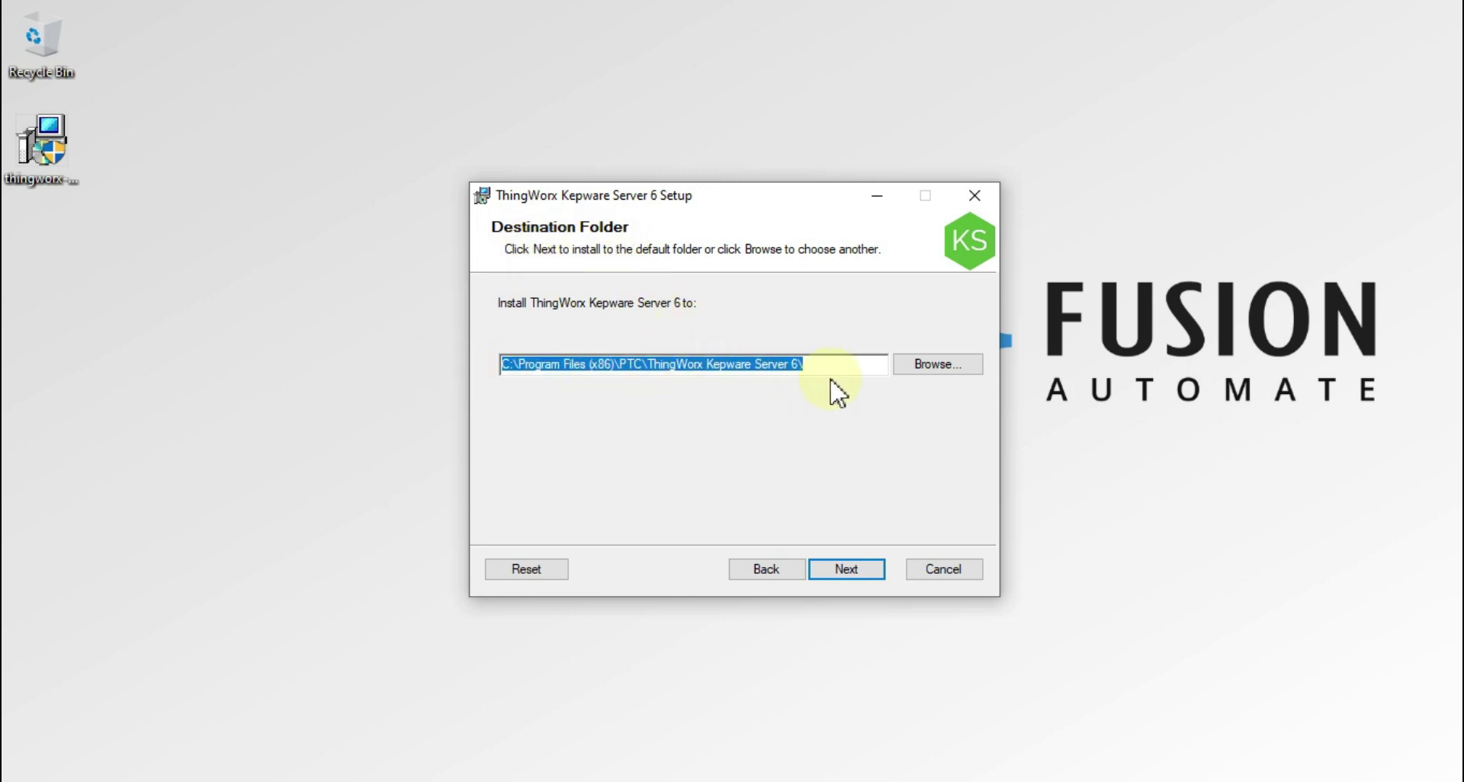
pyautogui.click(861, 366)
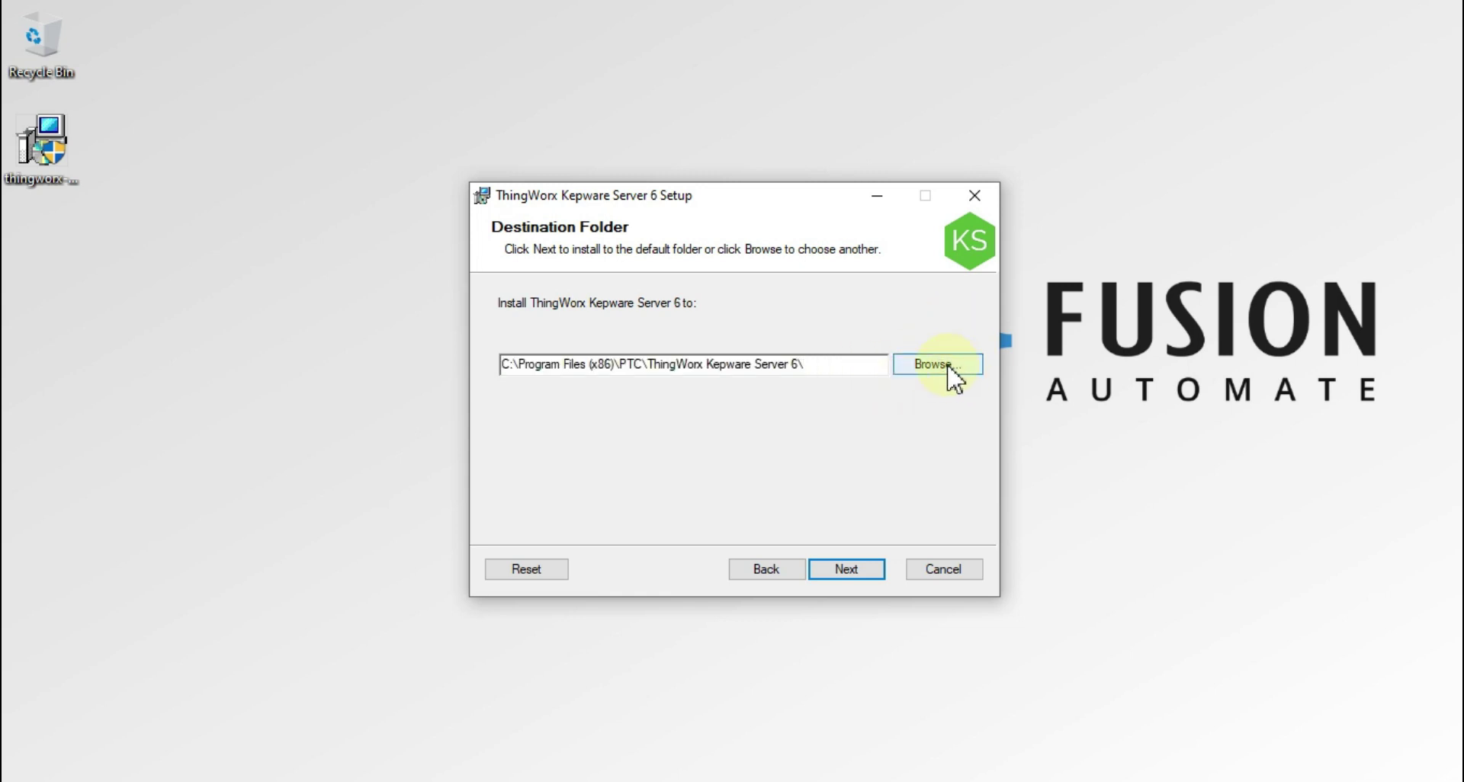
pyautogui.moveTo(857, 368); pyautogui.dragTo(457, 367)
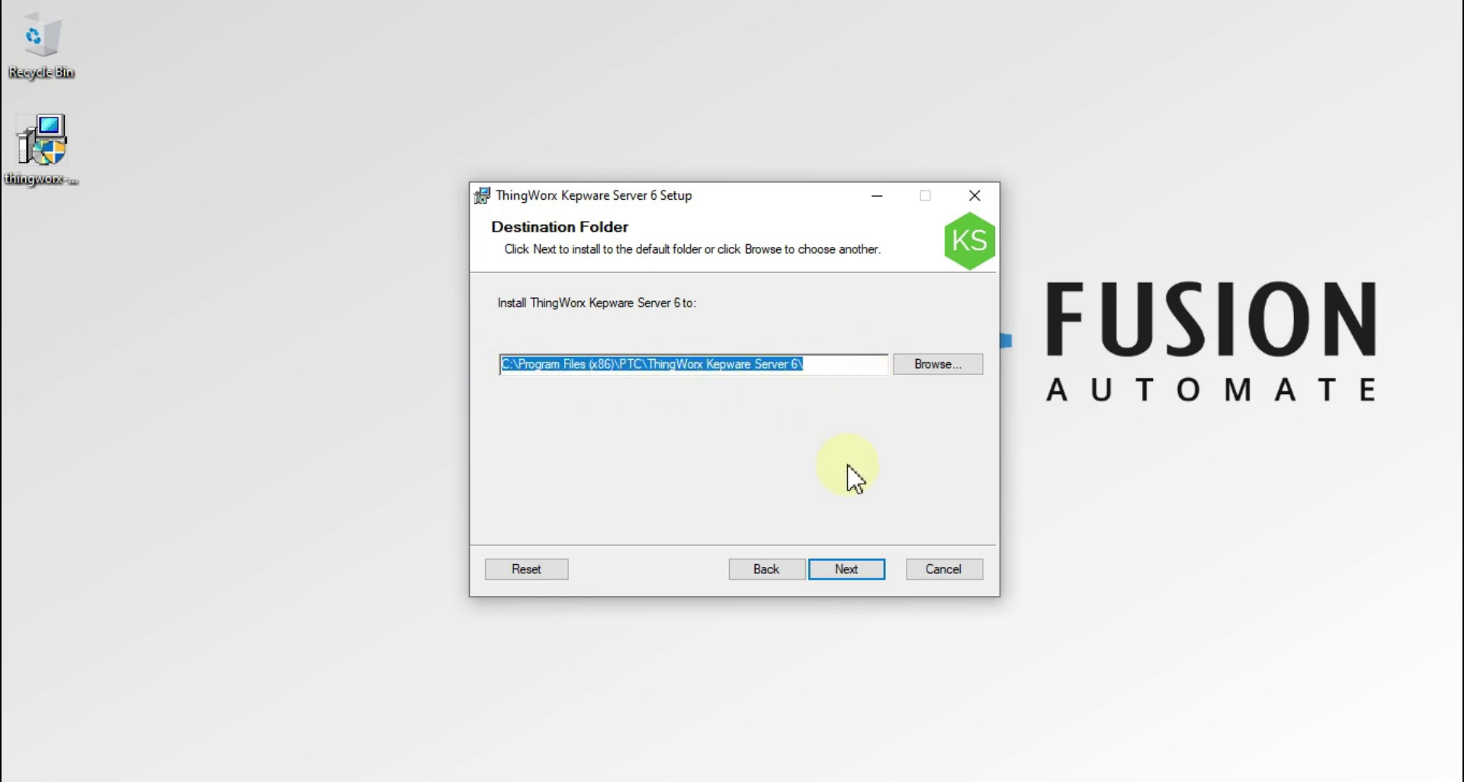
pyautogui.click(856, 577)
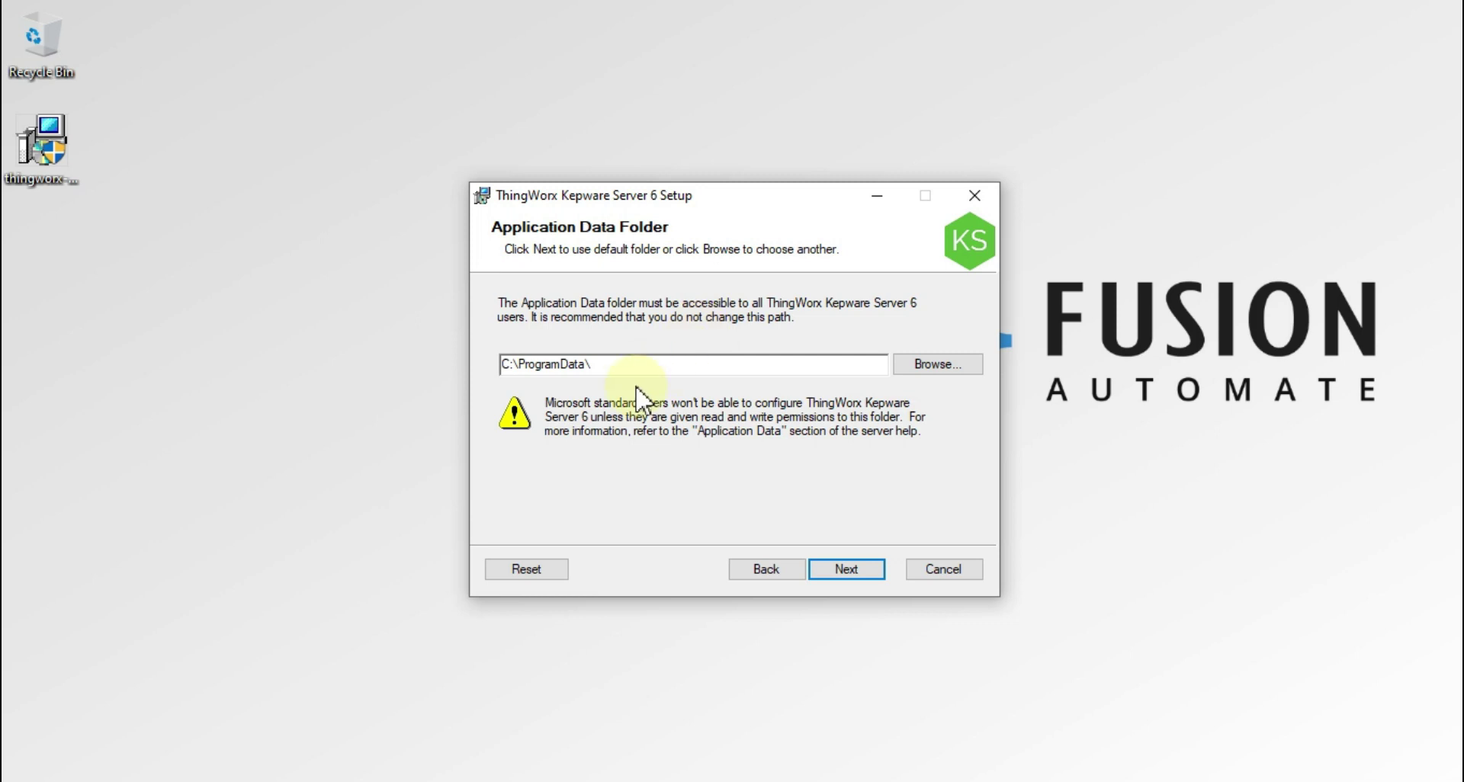
# Keep the C:\ProgramData\ data folder, the configuration desktop shortcut, and the Typical vertical suite
pyautogui.doubleClick(526, 364)
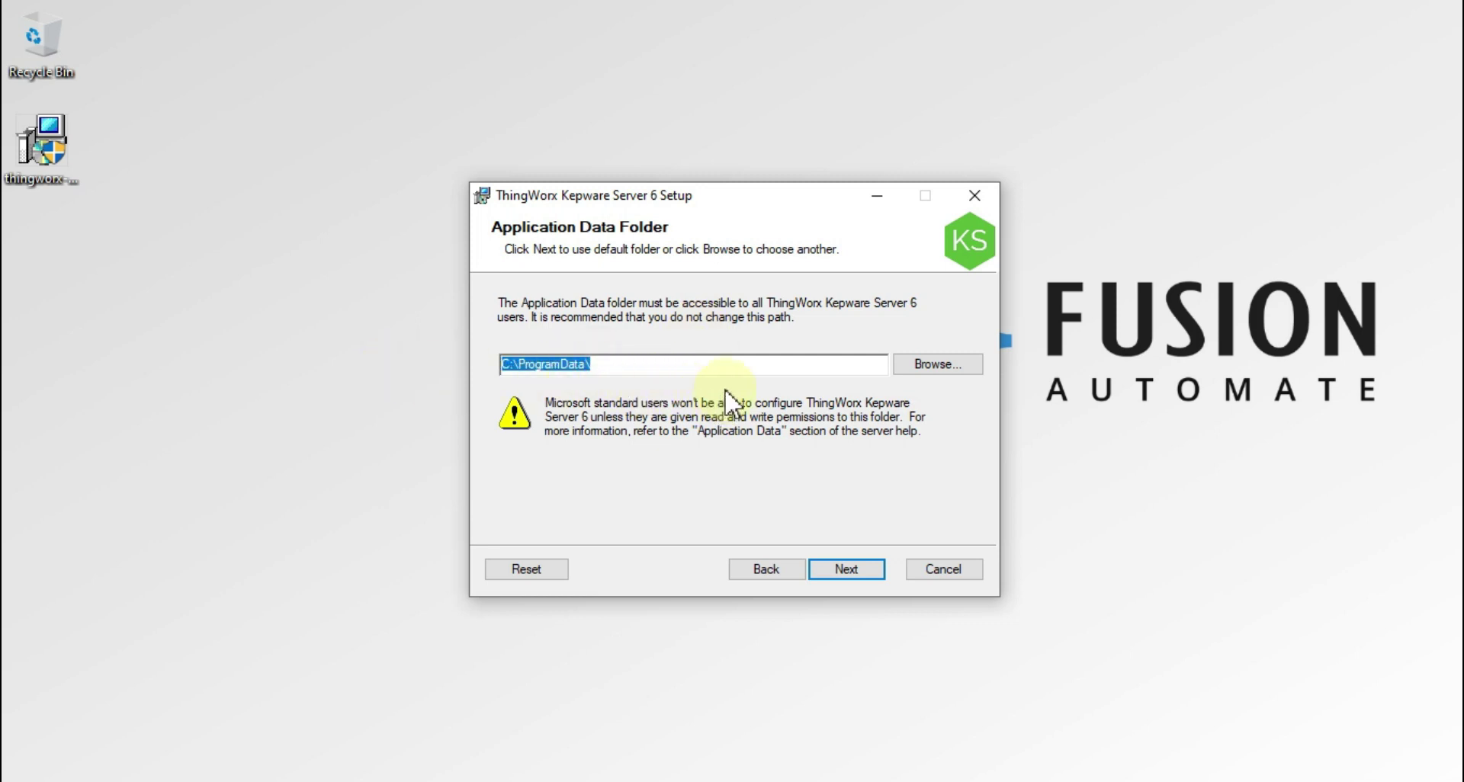
pyautogui.click(867, 578)
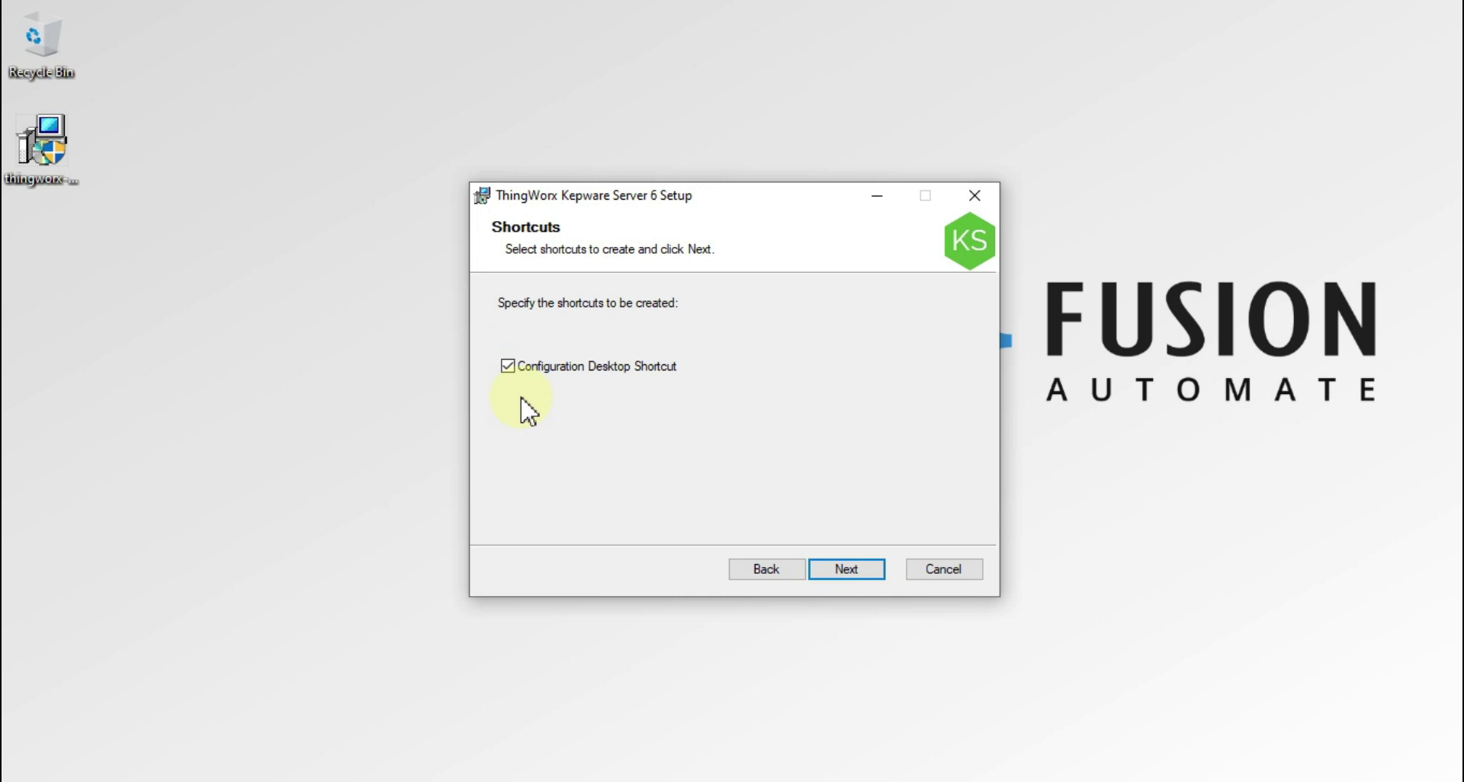
pyautogui.click(857, 581)
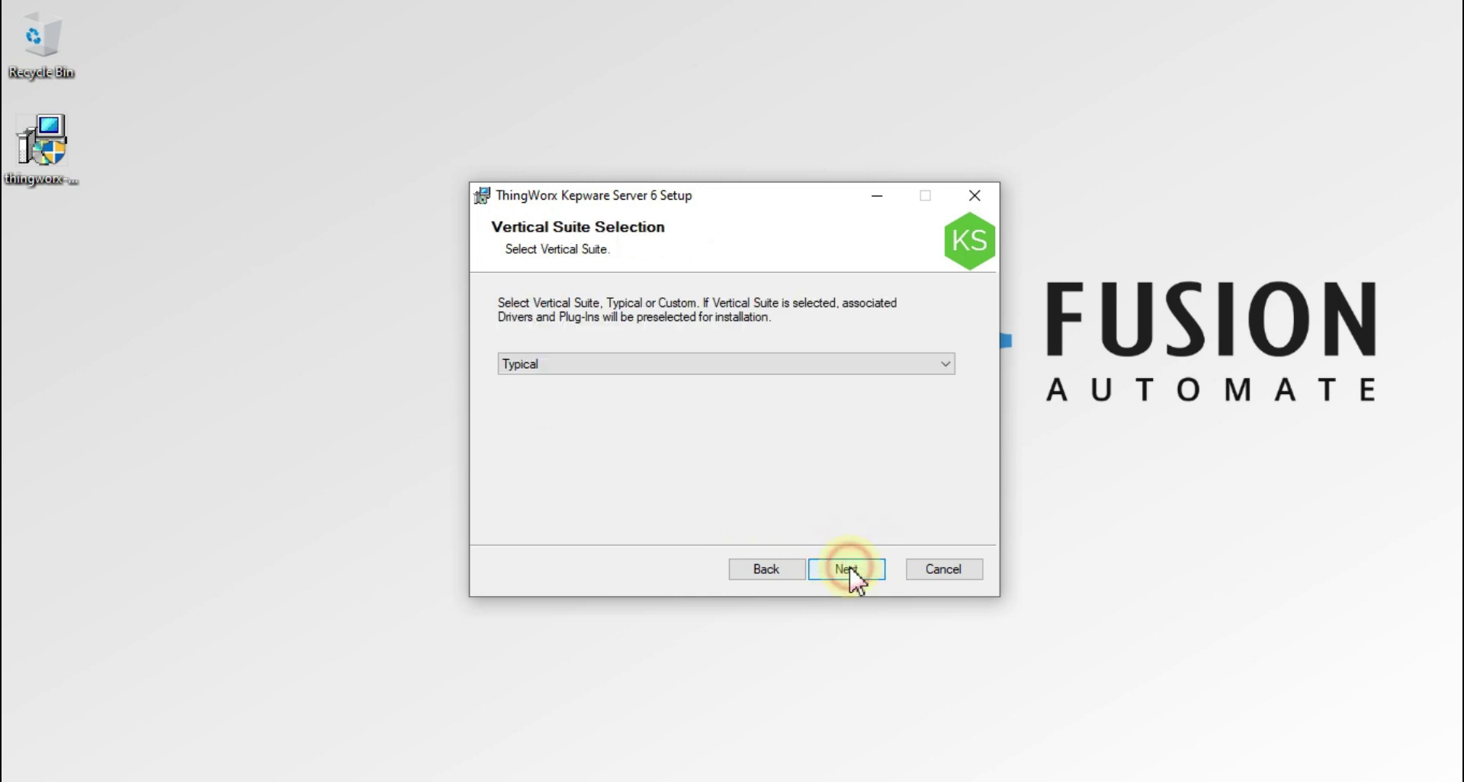
pyautogui.click(895, 360)
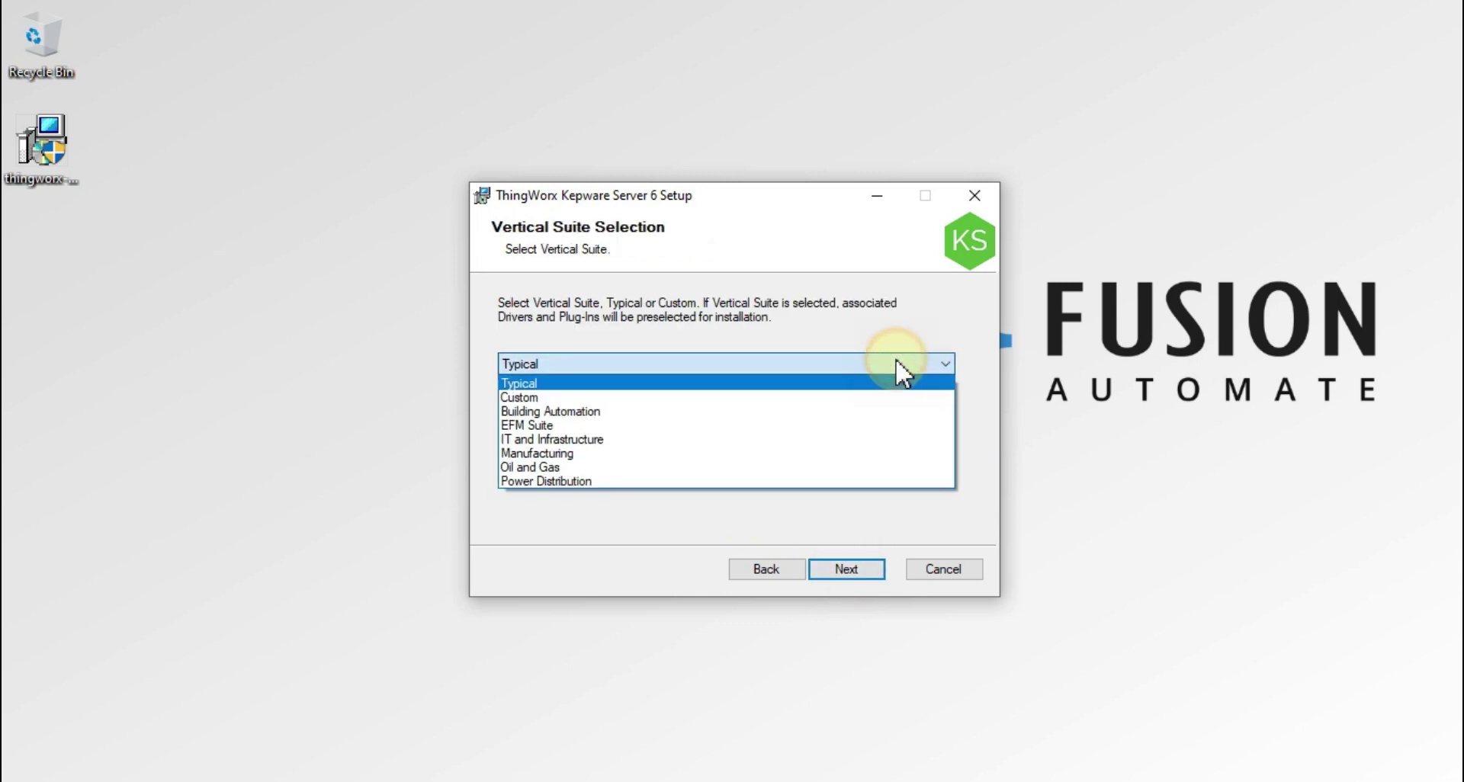
pyautogui.click(895, 358)
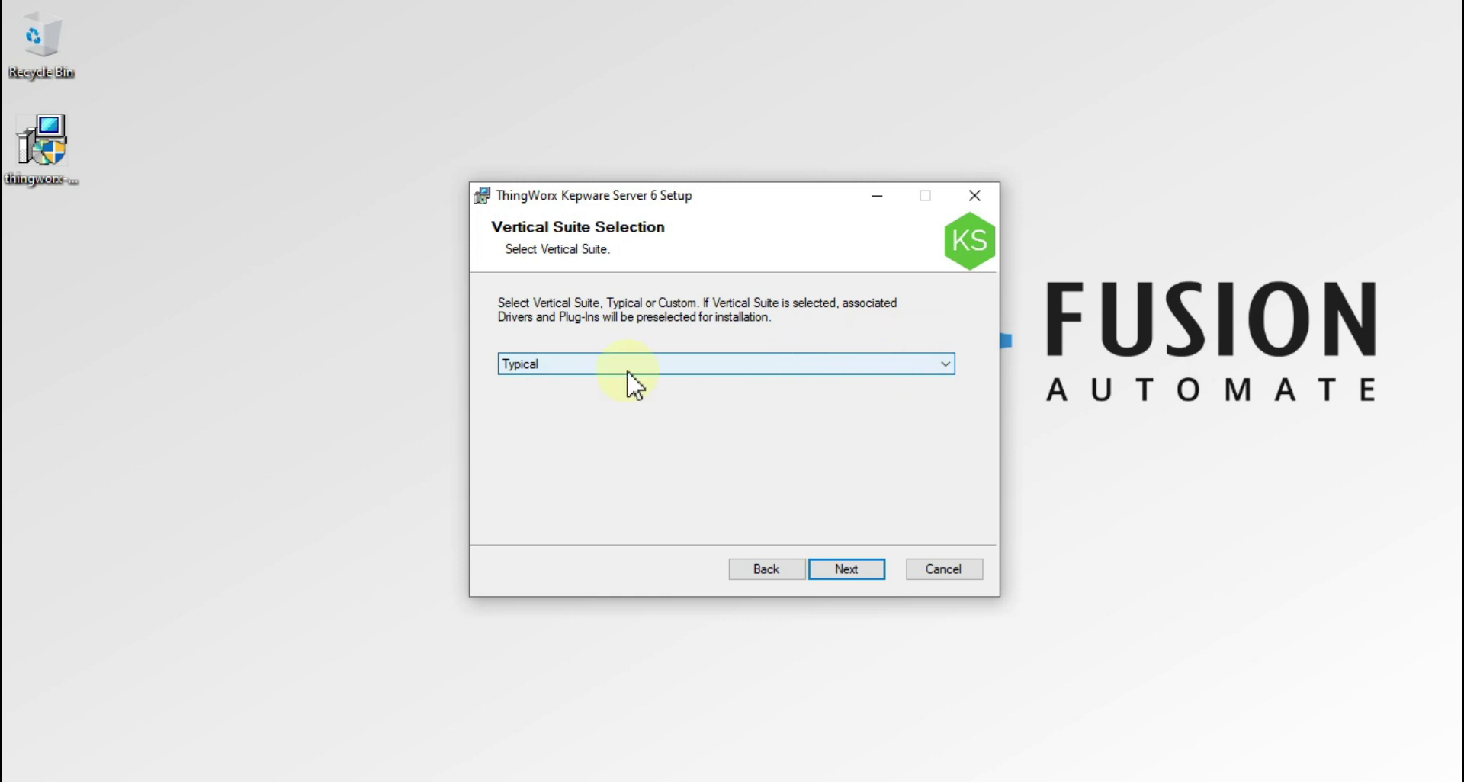
pyautogui.click(864, 567)
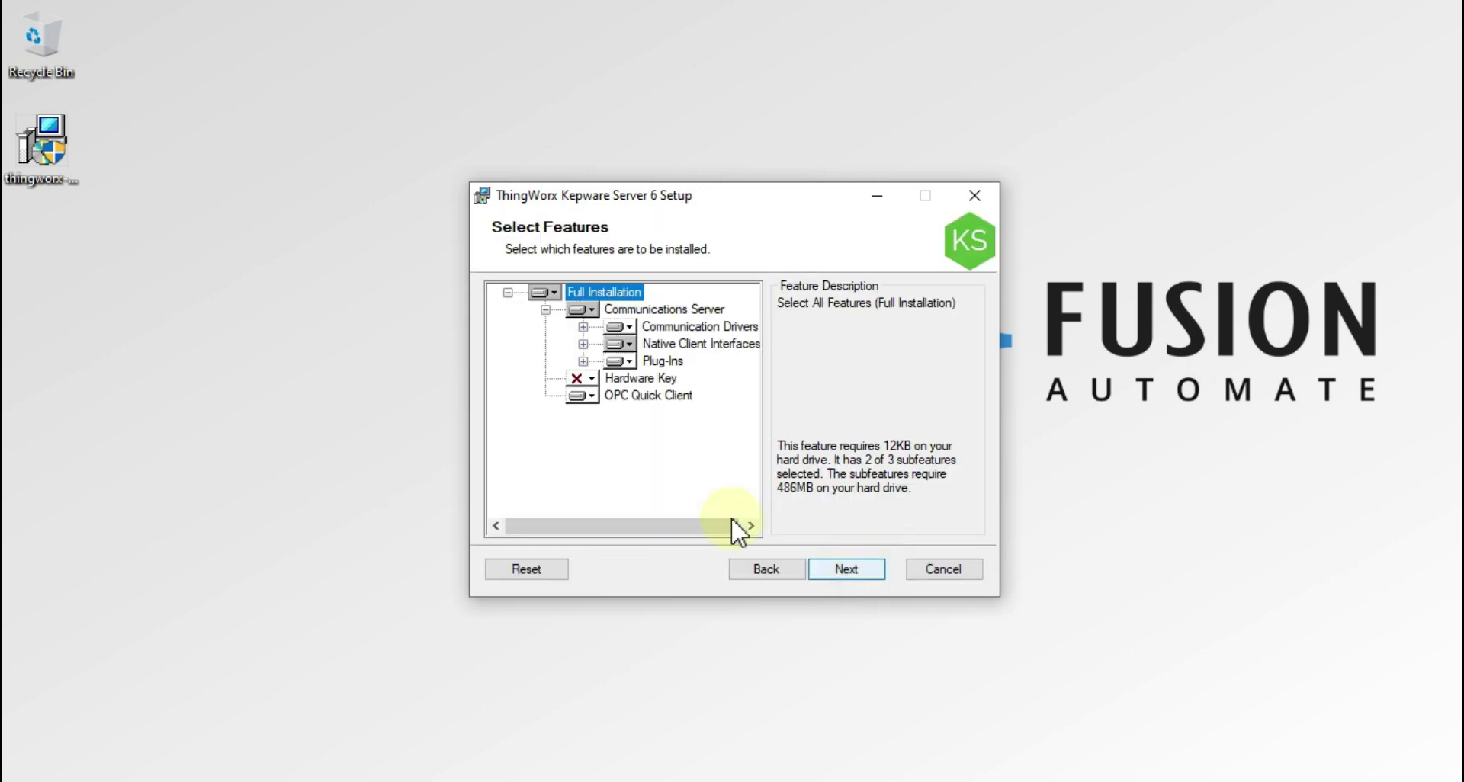
# Set Hardware Key to install on the local hard drive and pass the external dependencies
pyautogui.click(577, 379)
pyautogui.click(593, 398)
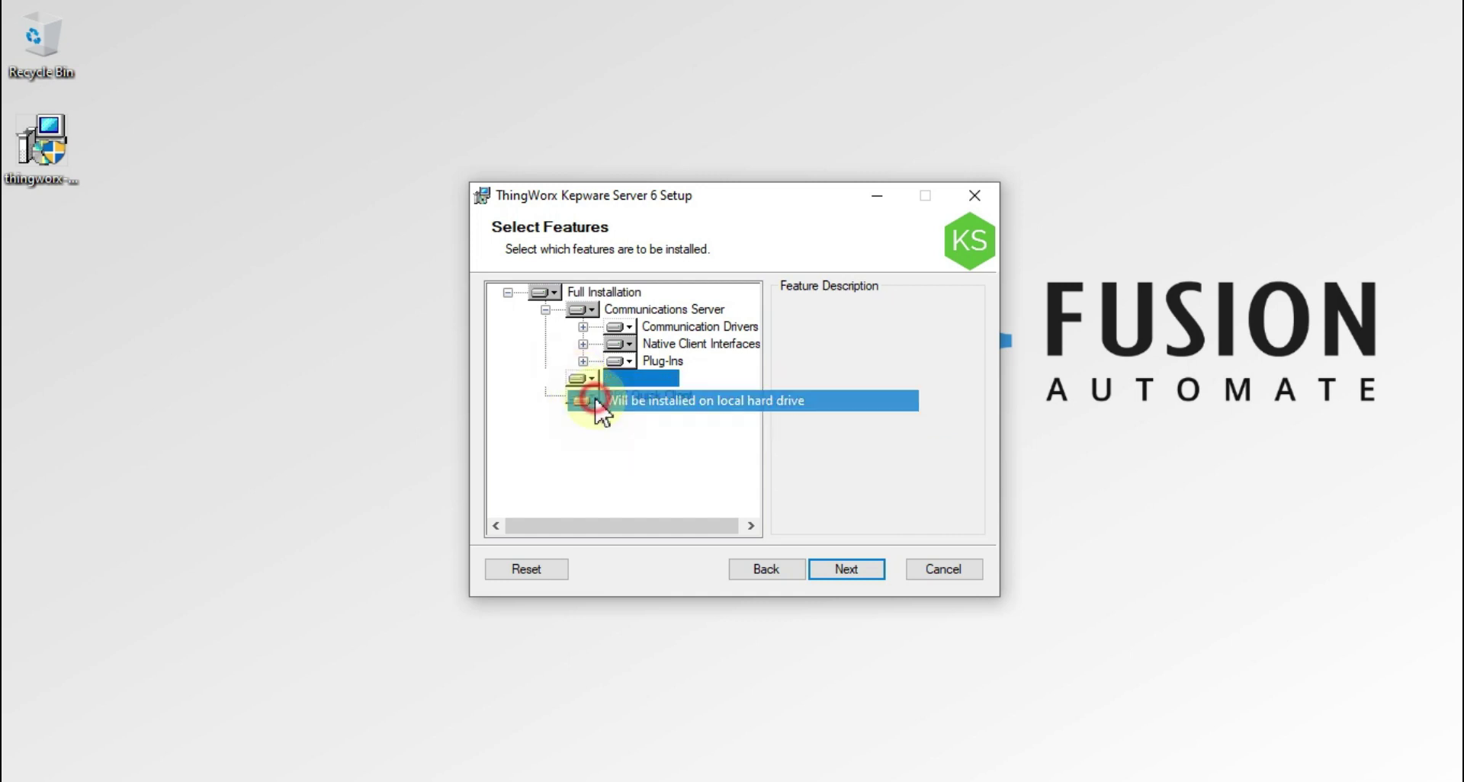
pyautogui.click(865, 566)
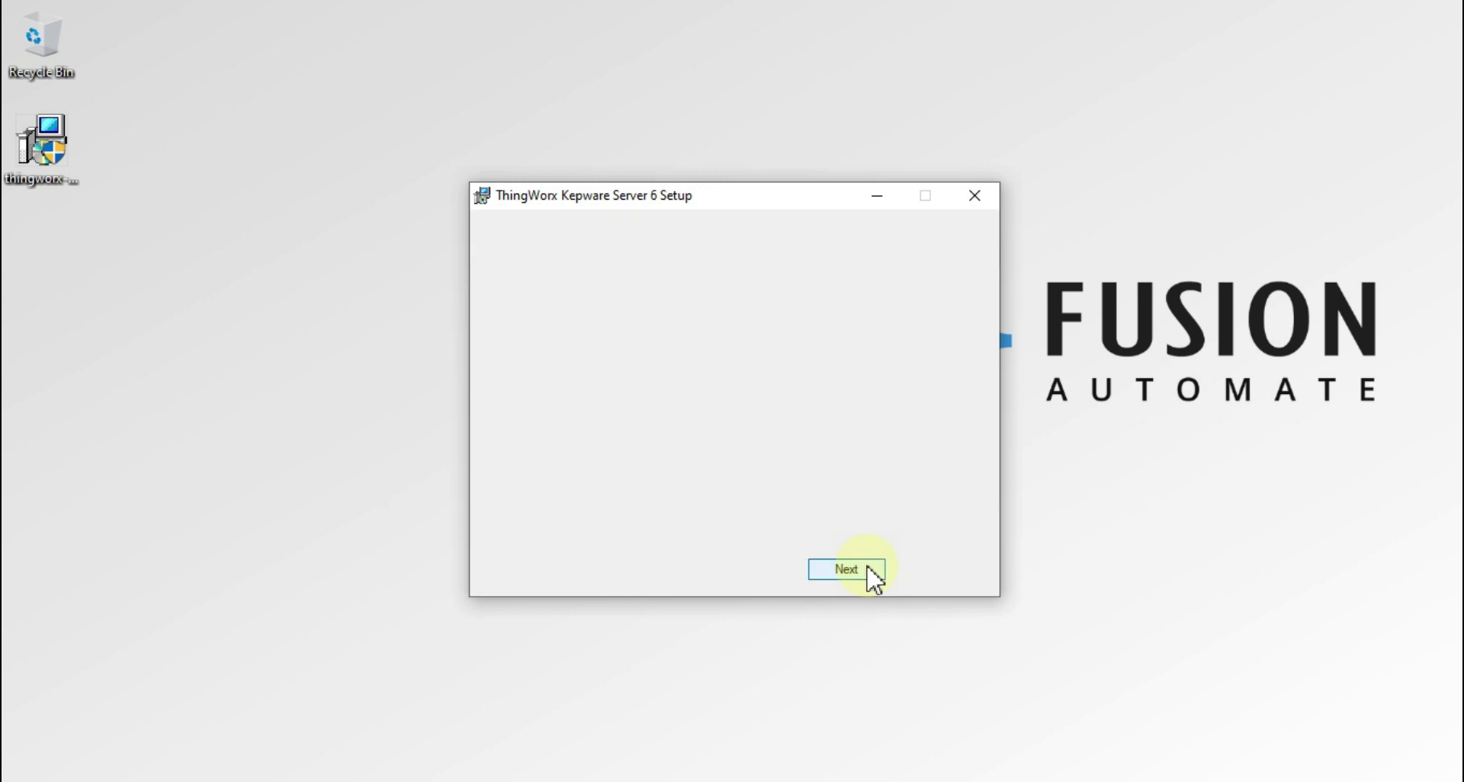
pyautogui.scroll(-3, 856, 499)
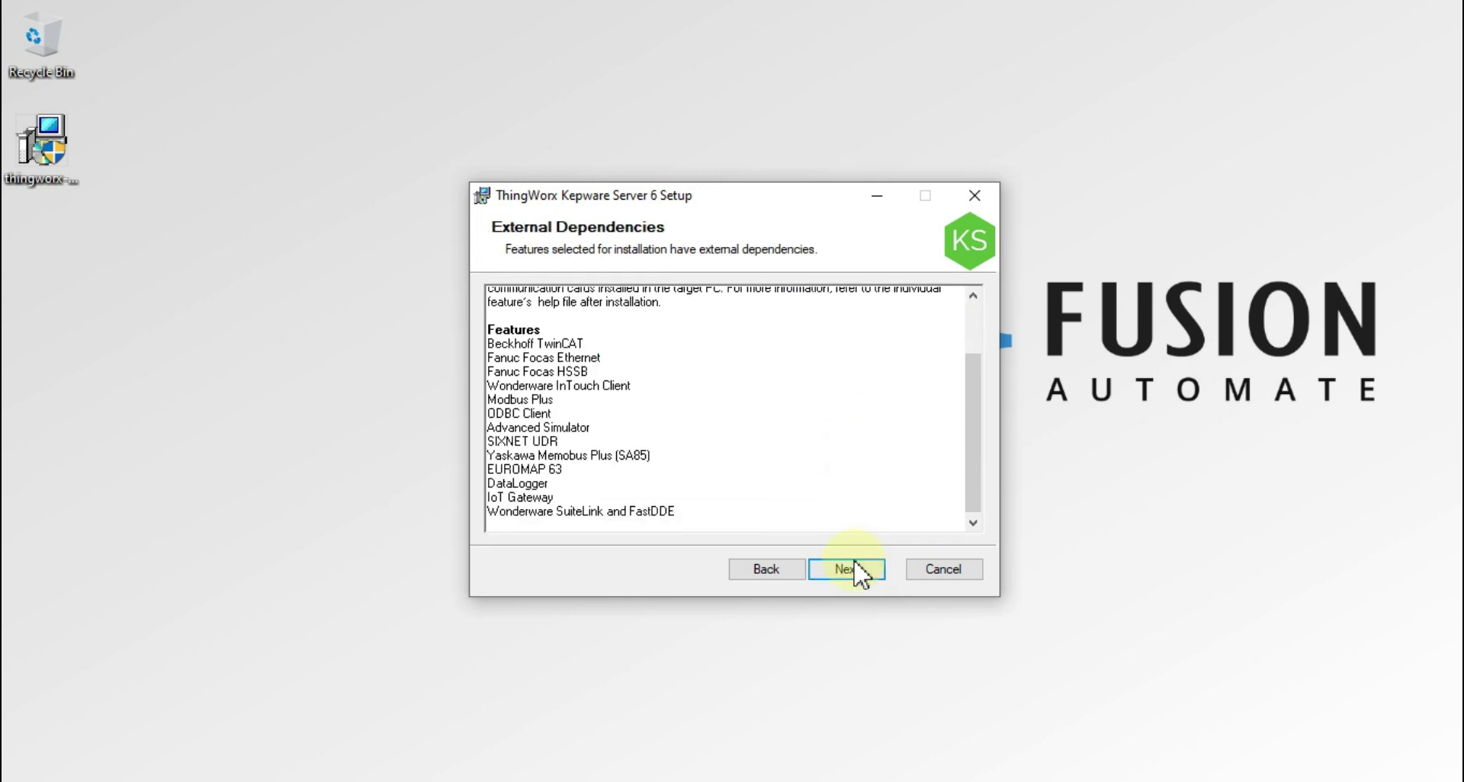
pyautogui.click(853, 571)
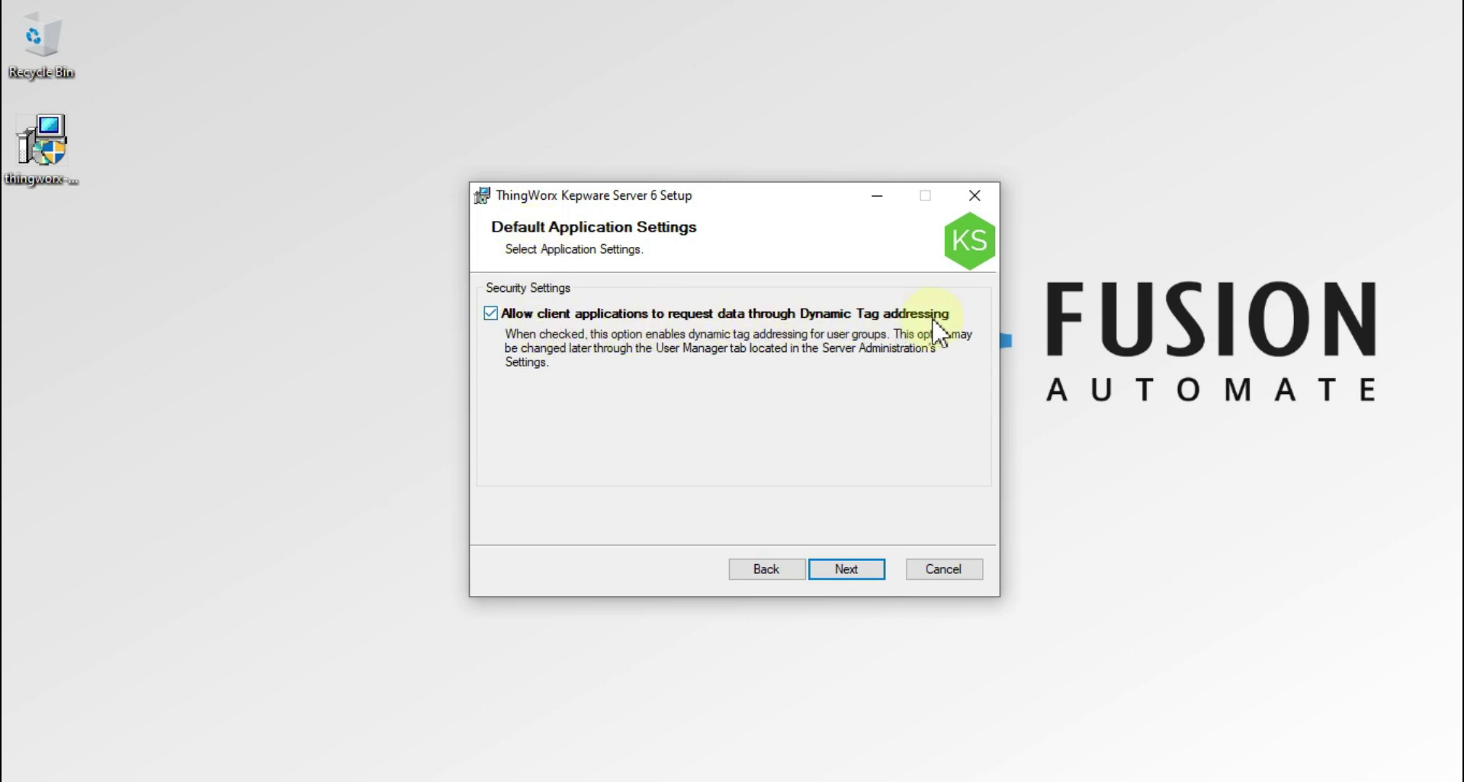
# Keep dynamic tag addressing allowed and skip setting an administrator password
pyautogui.click(846, 569)
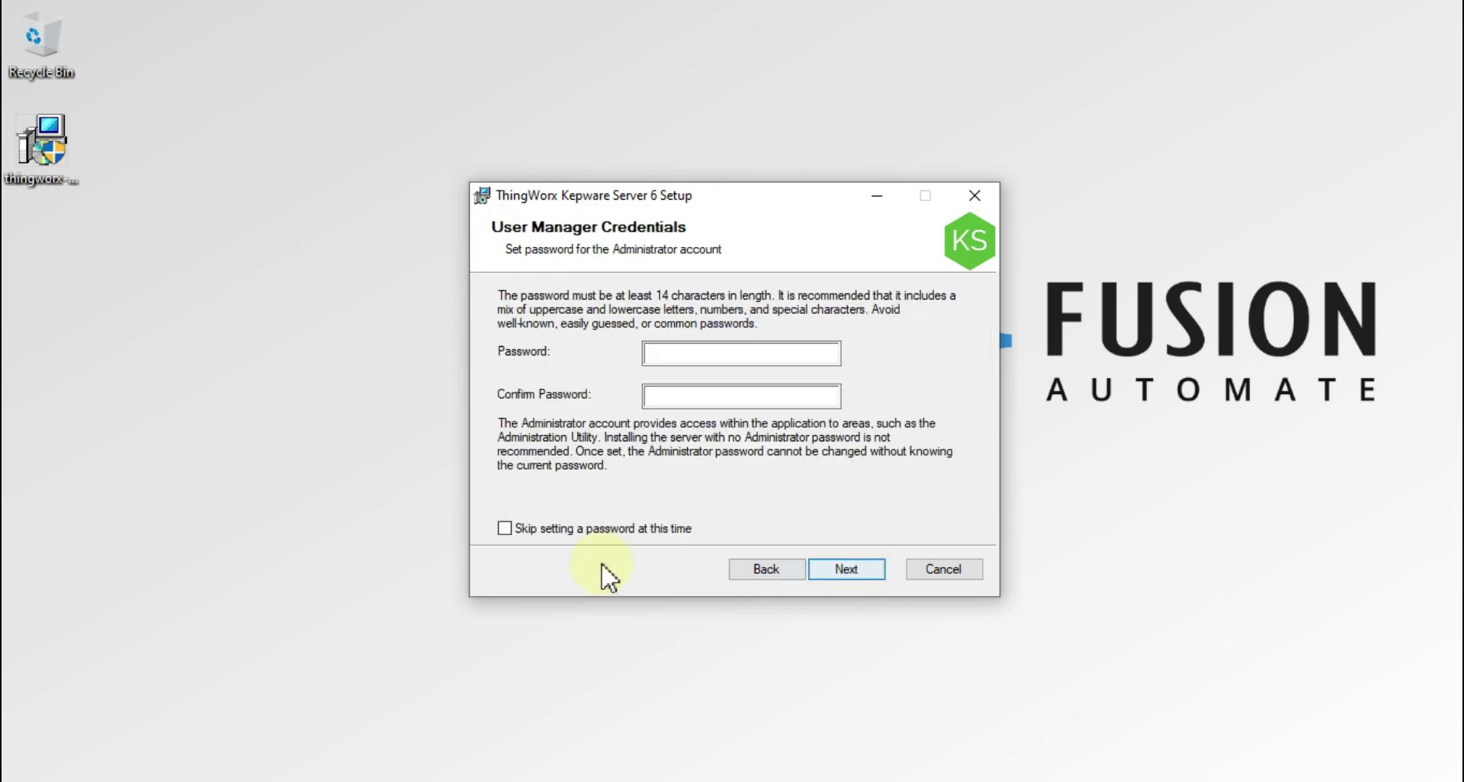
pyautogui.click(596, 530)
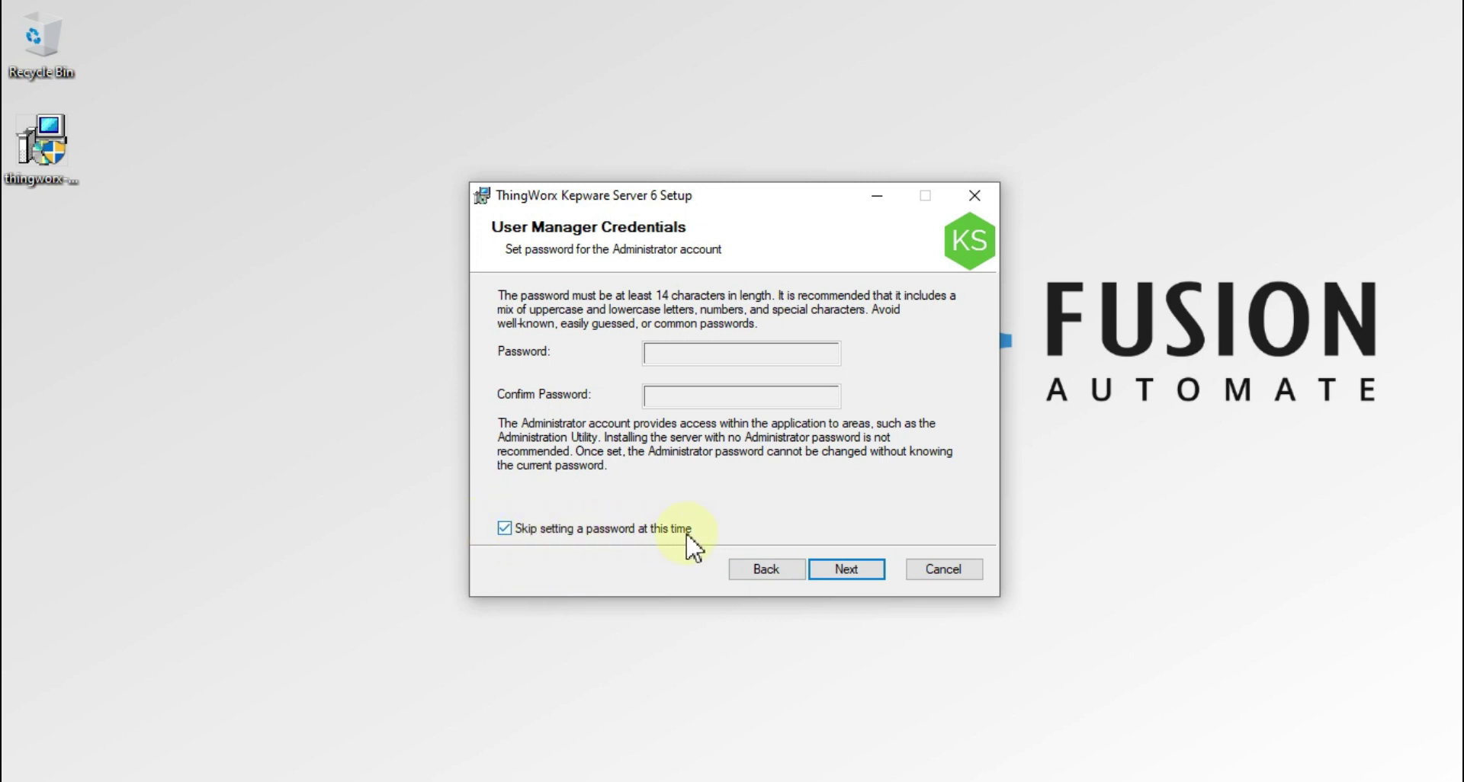
pyautogui.click(844, 569)
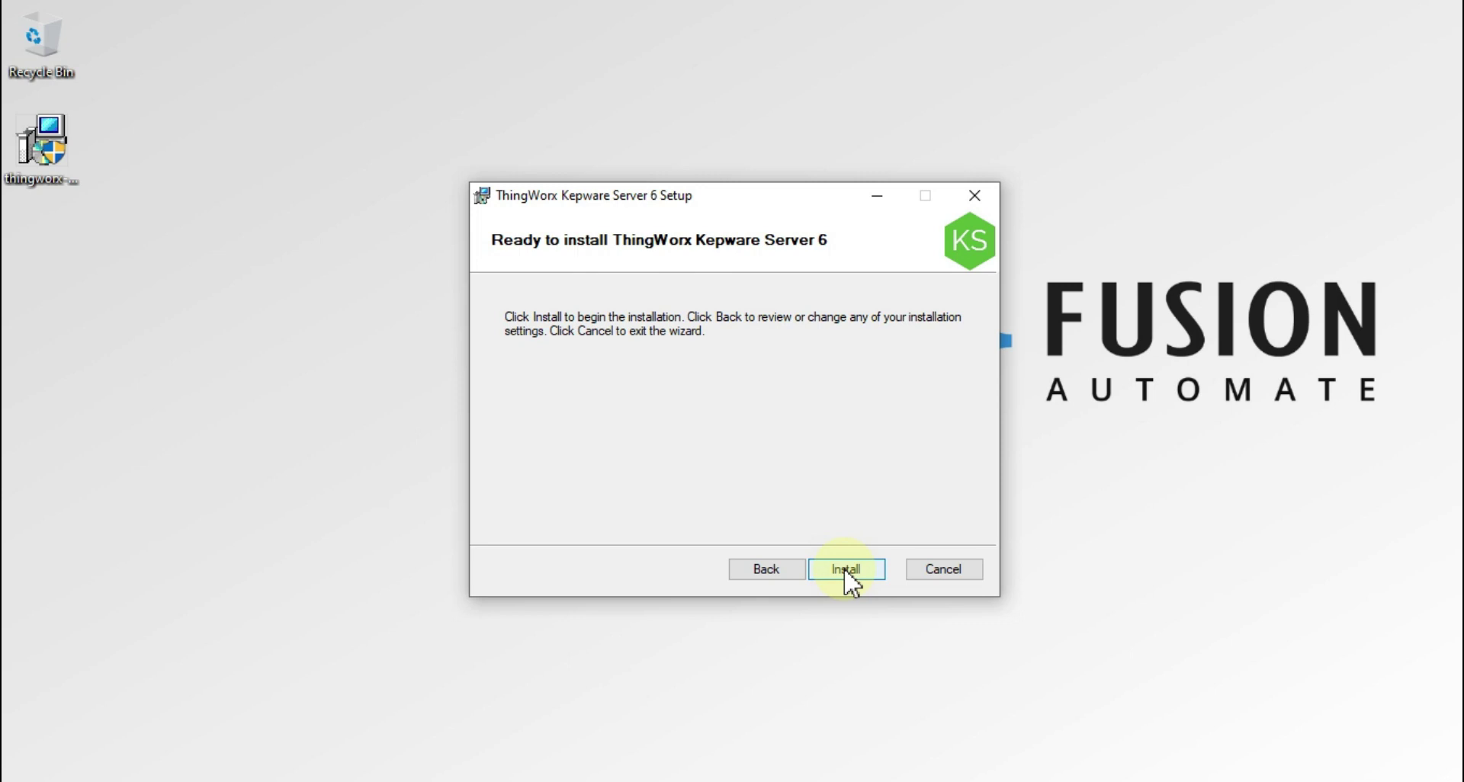
# Run the installation until the Completed the Setup Wizard page appears
pyautogui.click(846, 572)
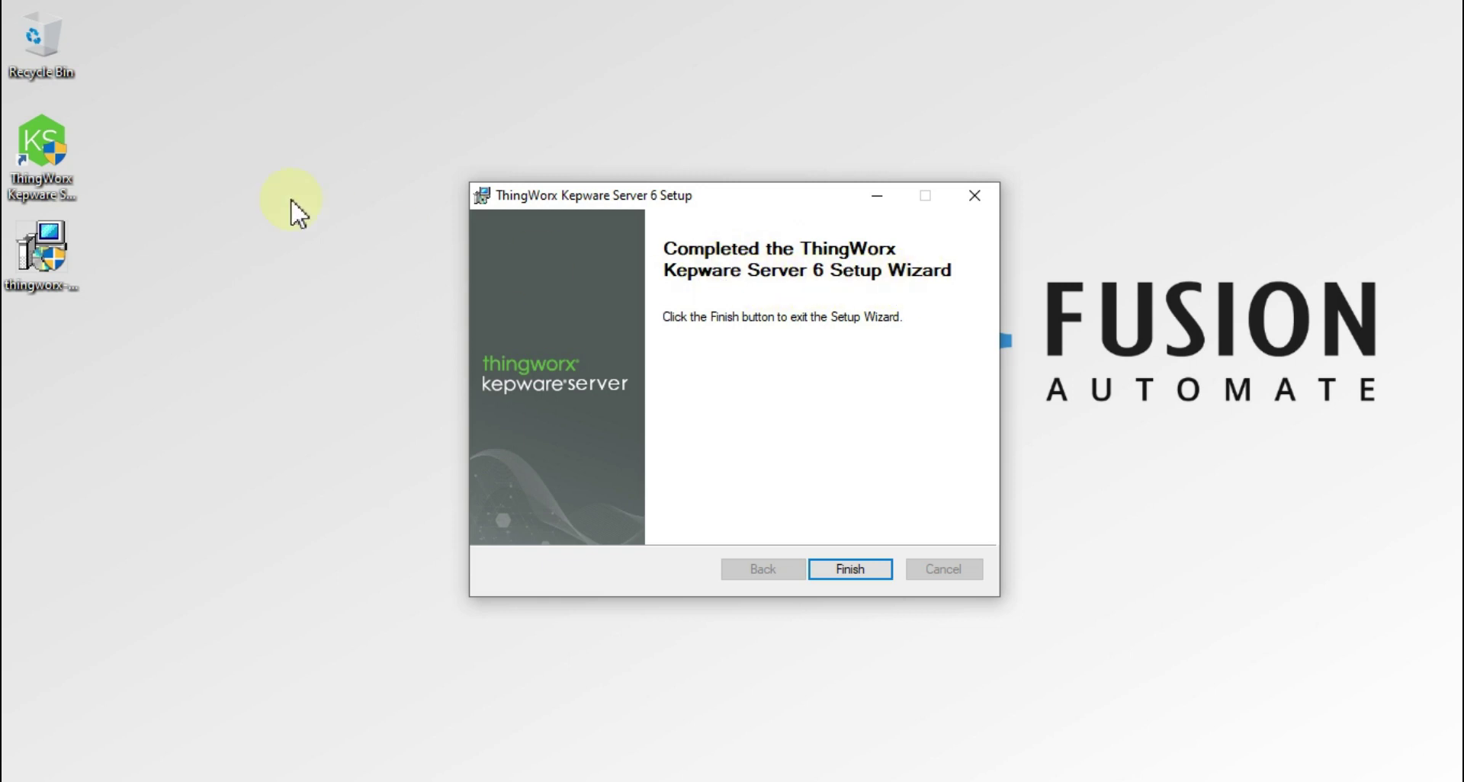
# Finish the setup wizard and select the new Configuration shortcut on the desktop
pyautogui.click(46, 153)
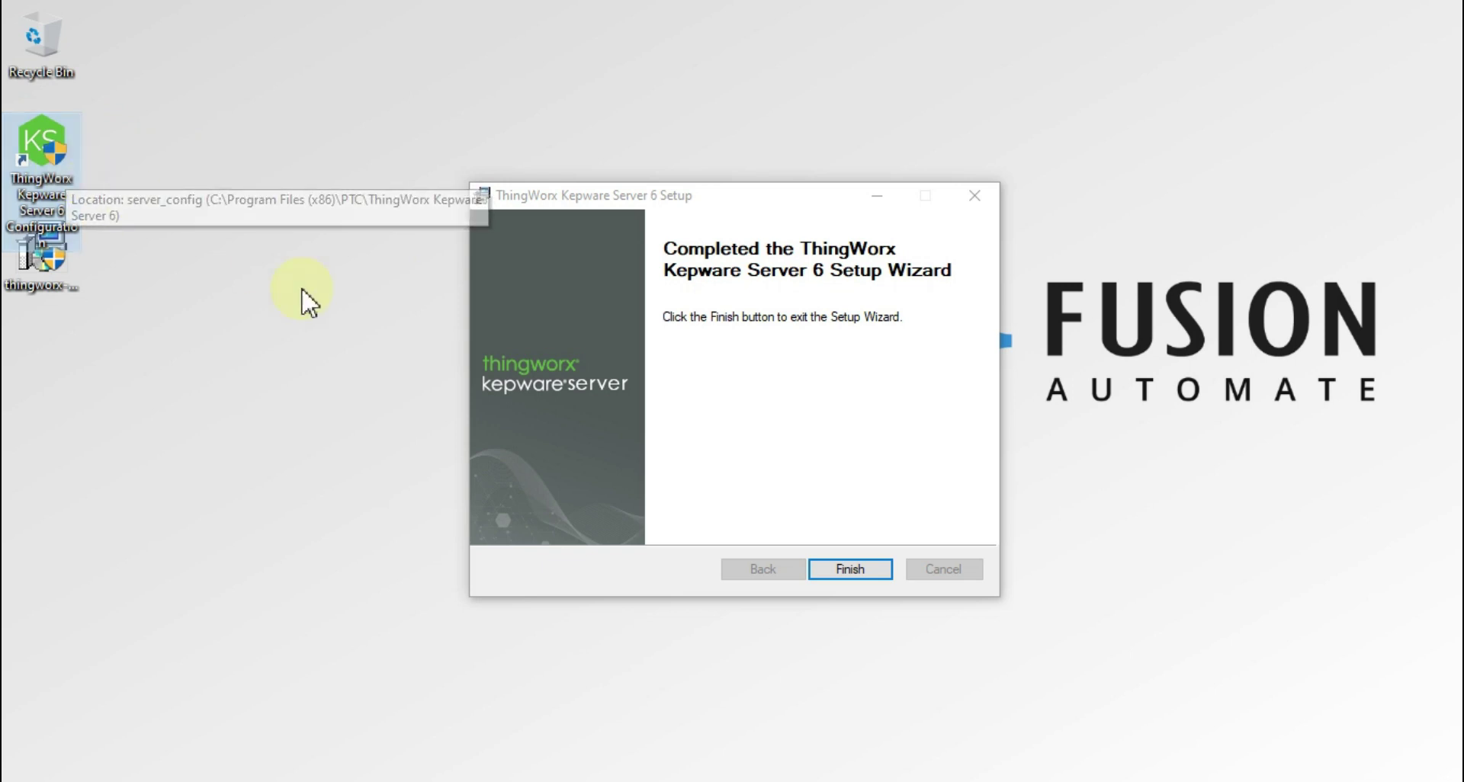
pyautogui.click(847, 574)
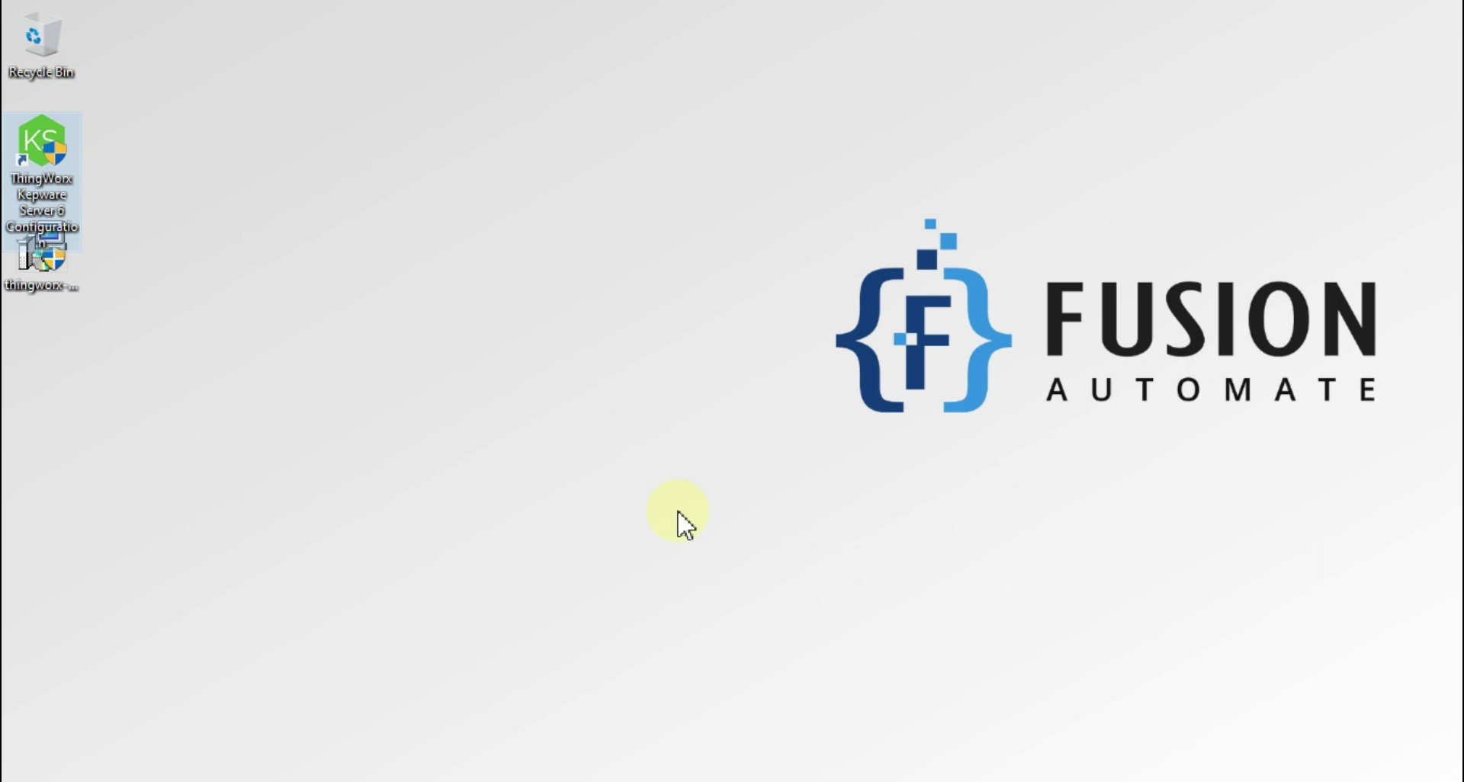
pyautogui.click(234, 177)
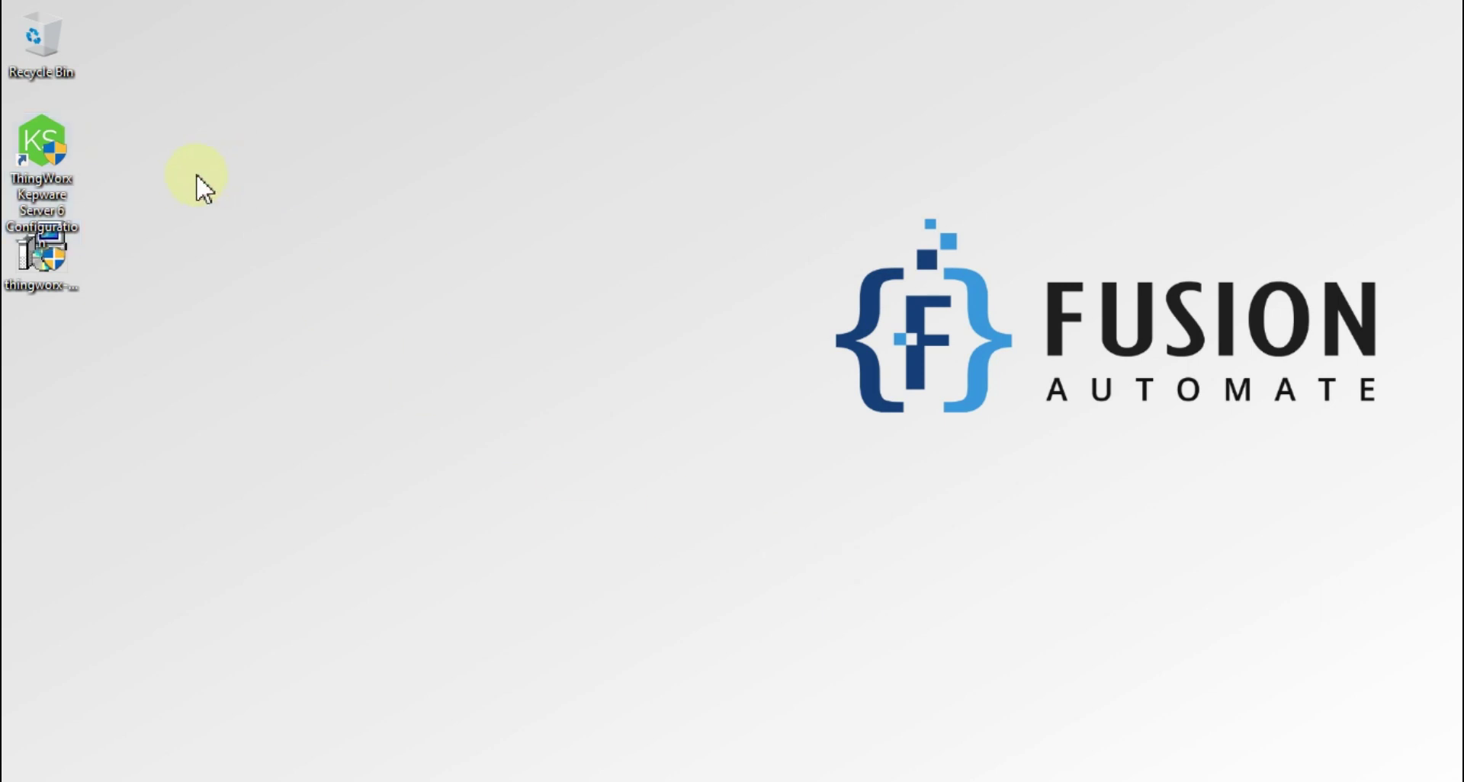
pyautogui.moveTo(161, 114); pyautogui.dragTo(74, 217)
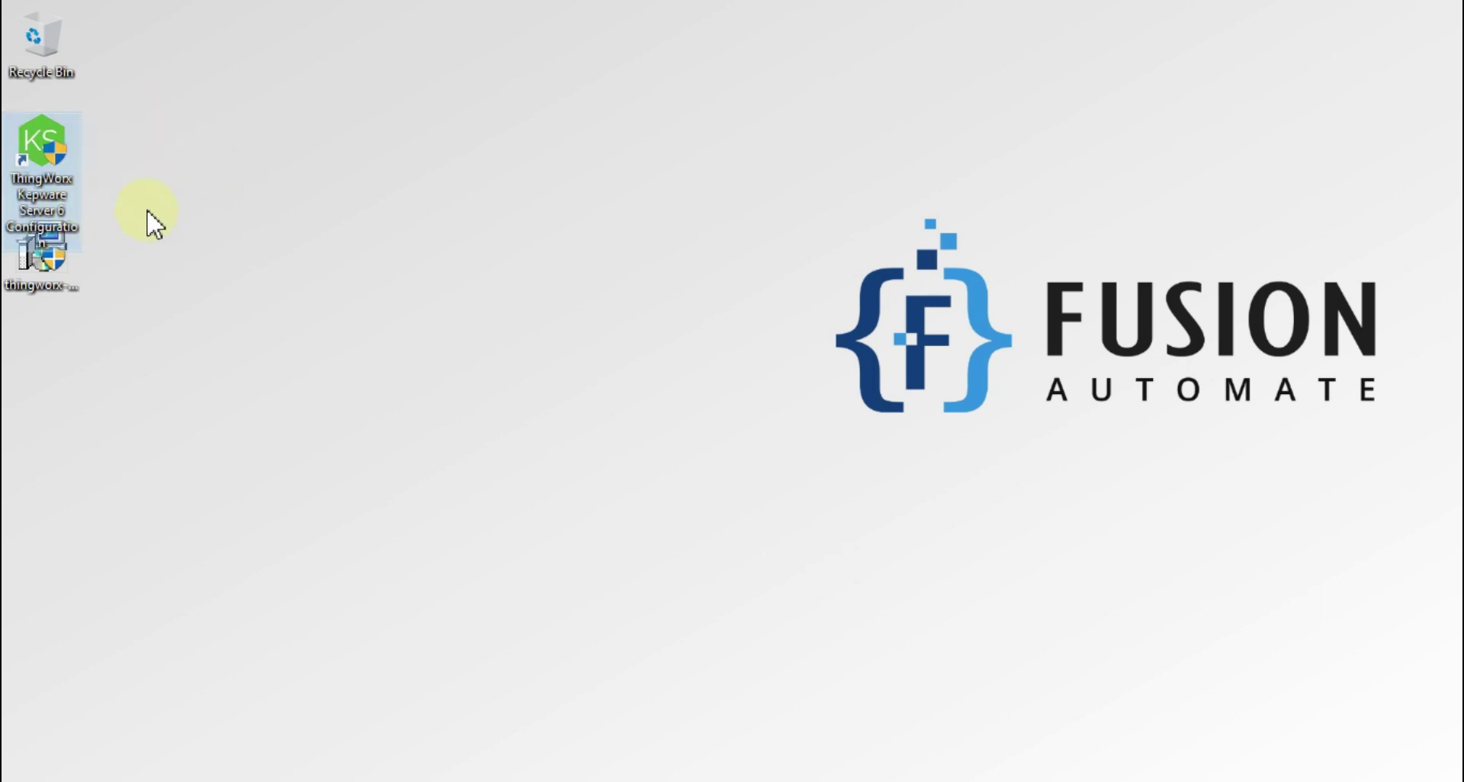
# Minimize the Firefox window to reveal the Windows desktop
pyautogui.click(583, 355)
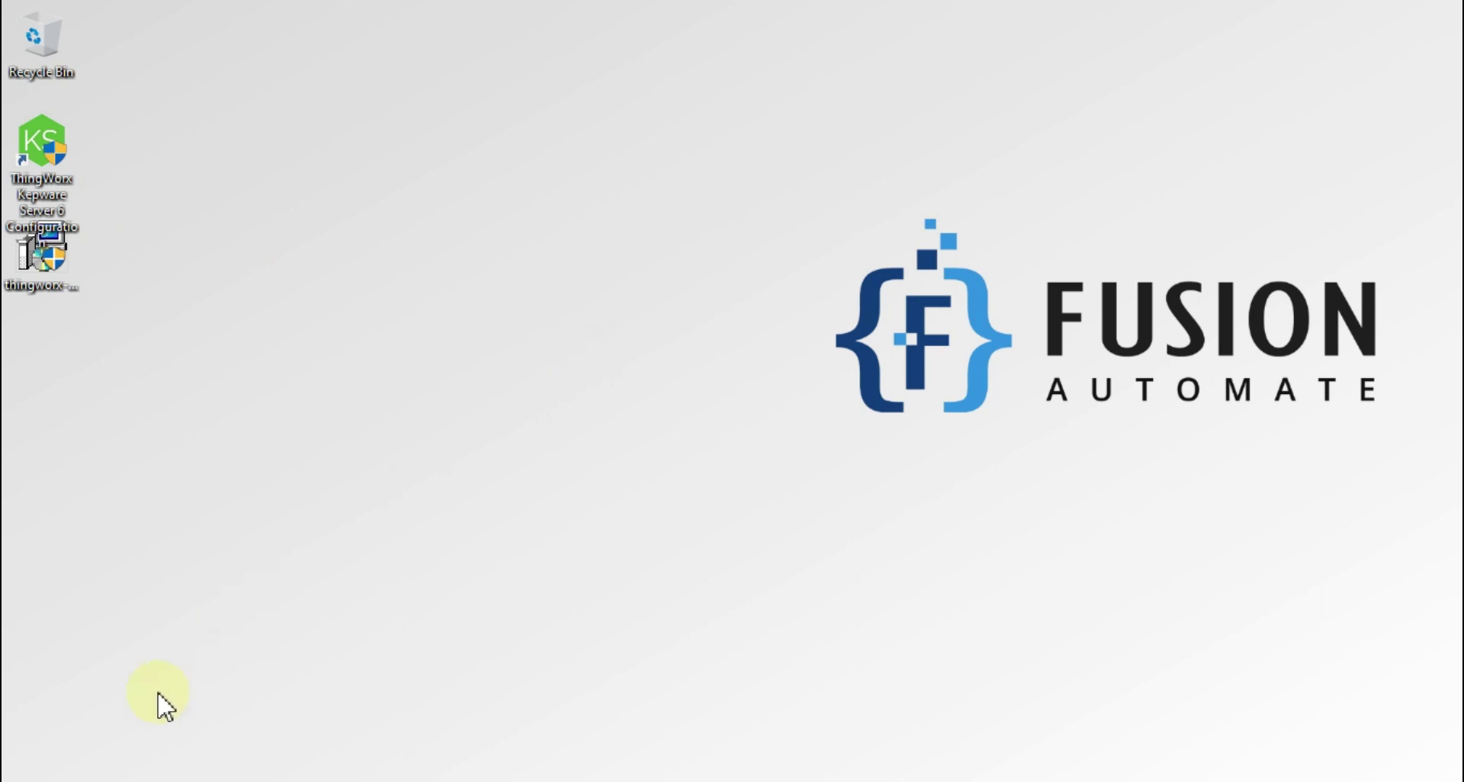
pyautogui.click(229, 780)
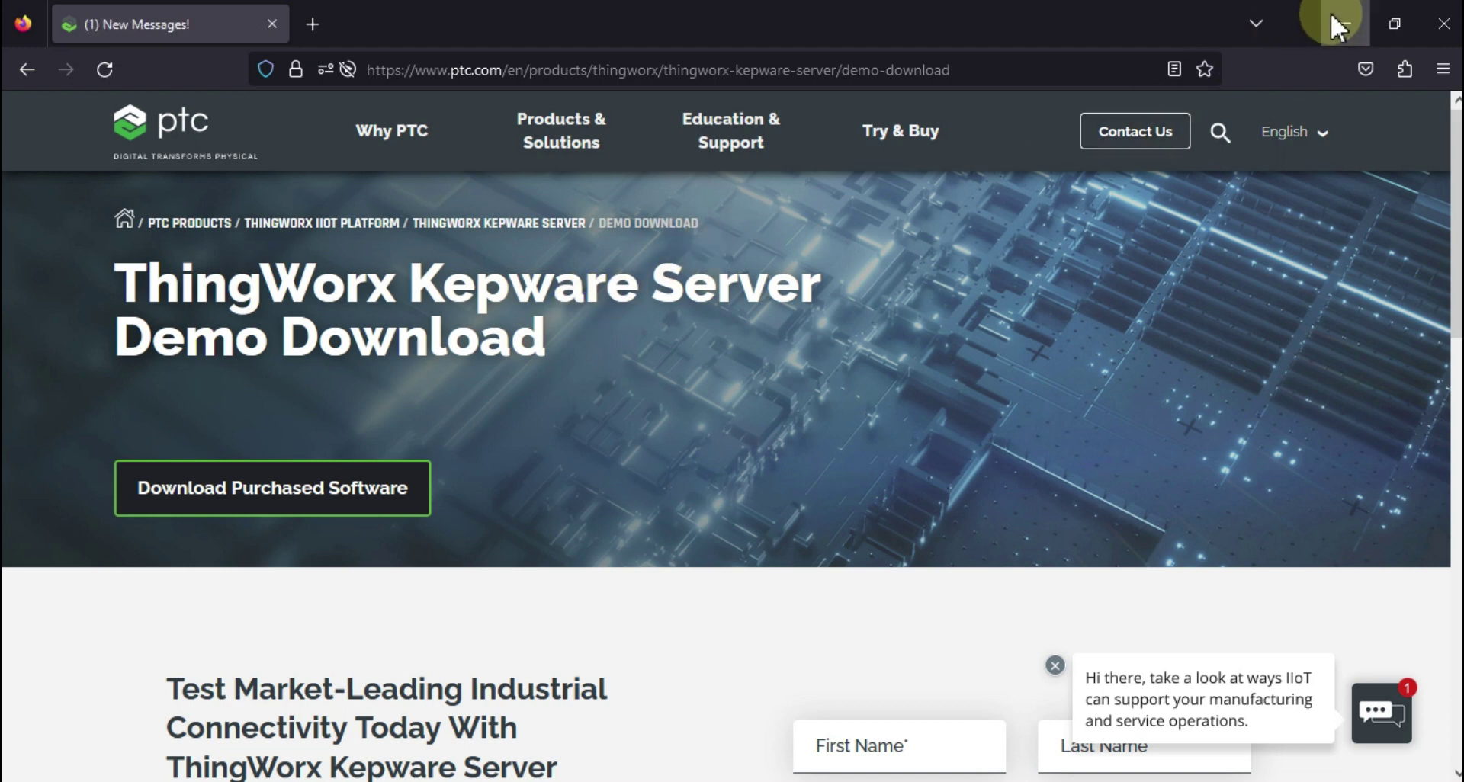
pyautogui.click(1349, 21)
pyautogui.click(707, 319)
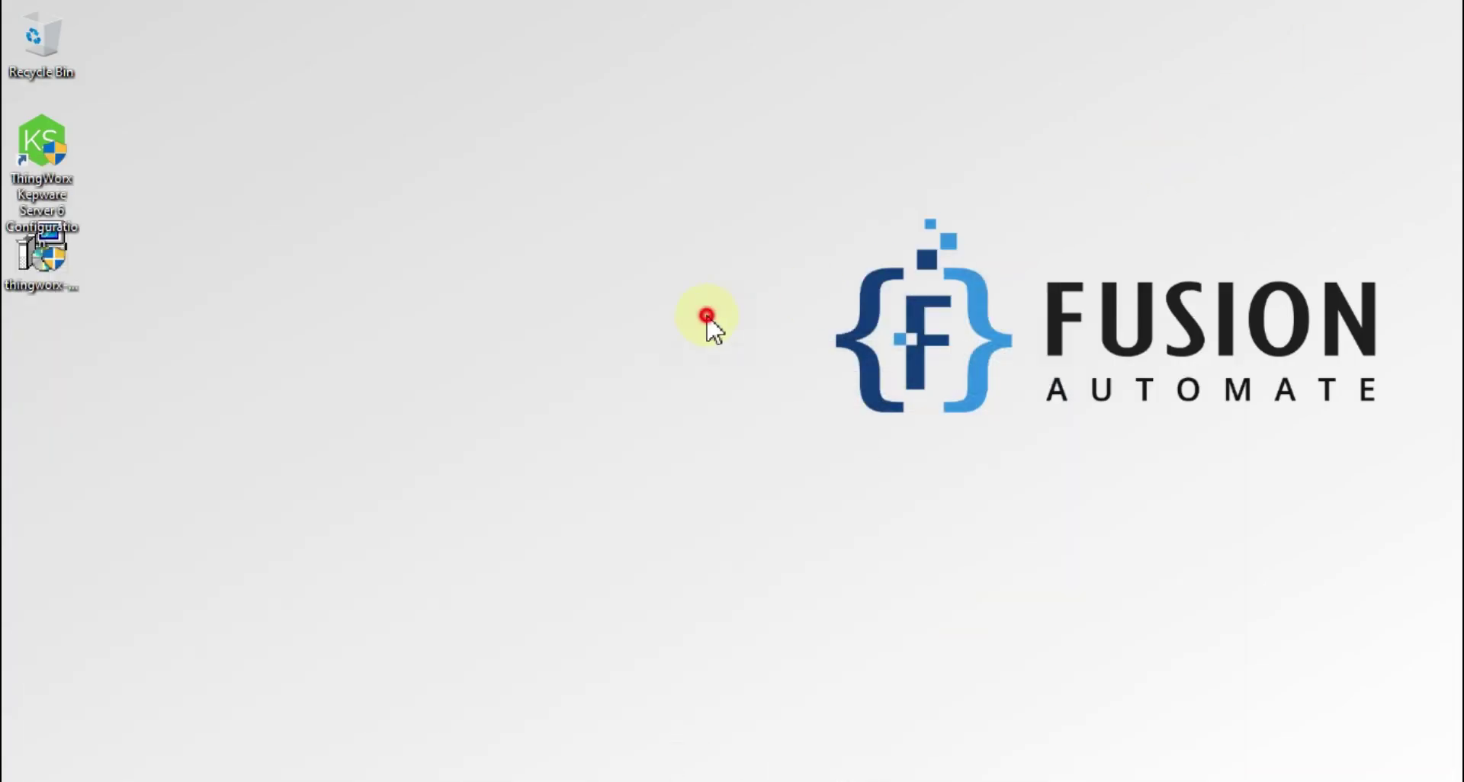